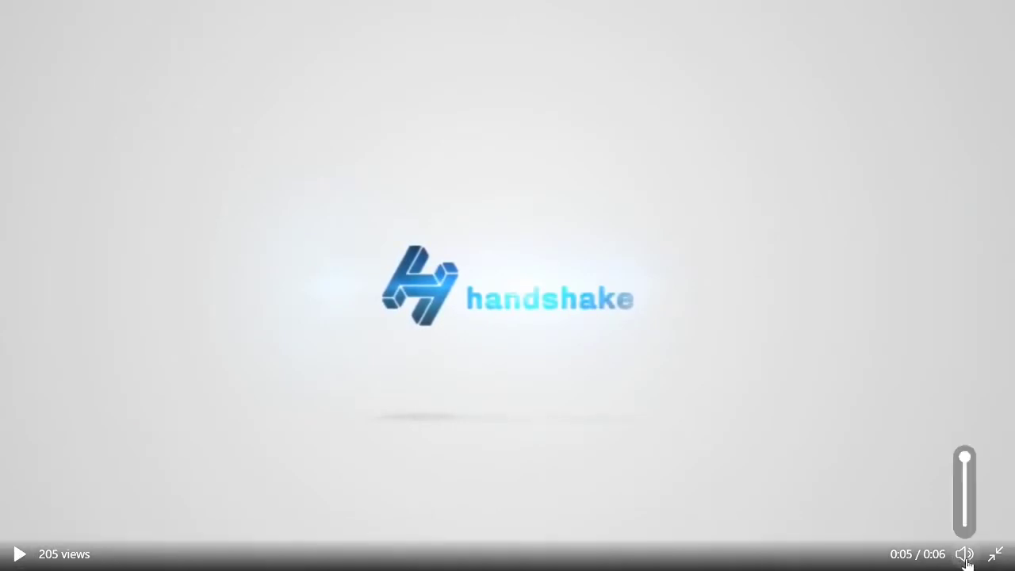
Take the Handshake video out of full screen and close the Twitter tab.
{"action": "left_click", "coordinate": [996, 553]}
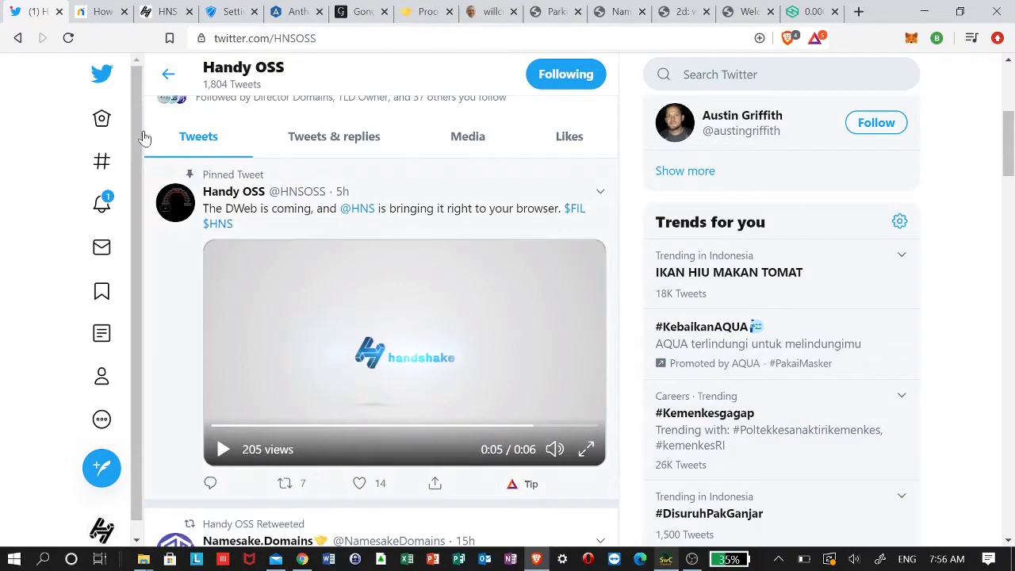
{"action": "left_click", "coordinate": [59, 12]}
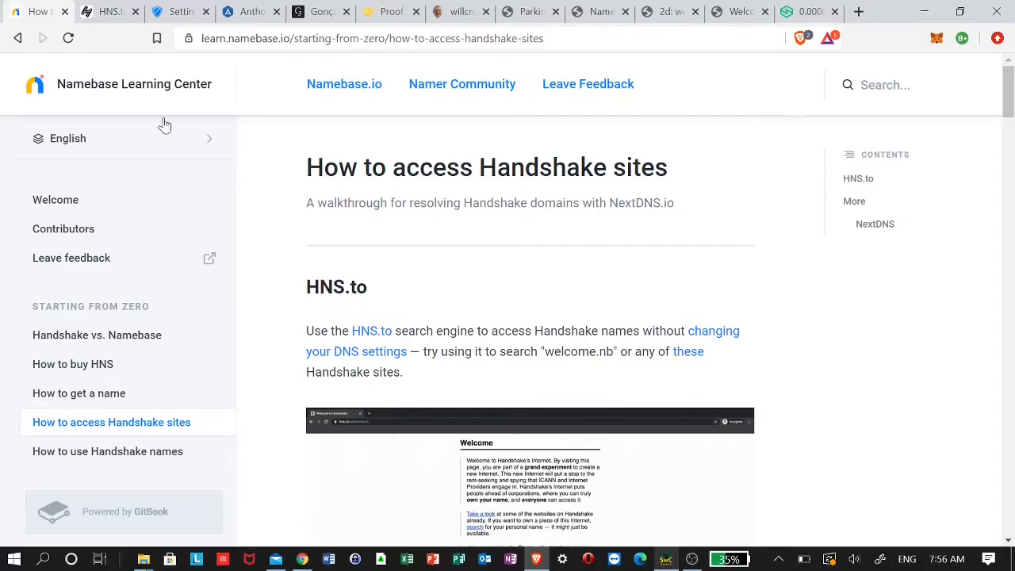
Bring the HNS.to Handshake name search tab to the front.
{"action": "left_click", "coordinate": [103, 12]}
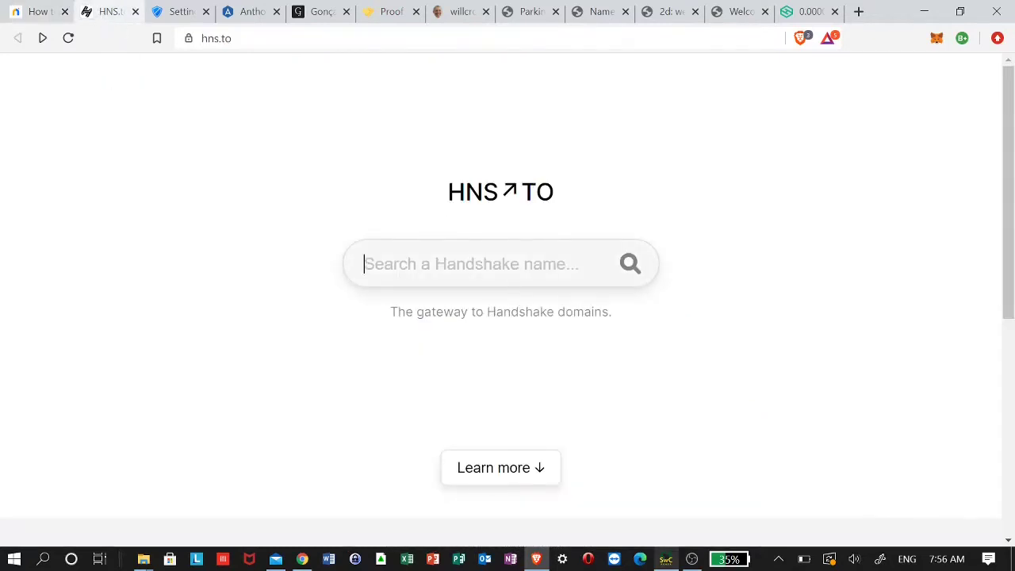
{"action": "scroll", "coordinate": [712, 383], "scroll_direction": "down", "scroll_amount": 4}
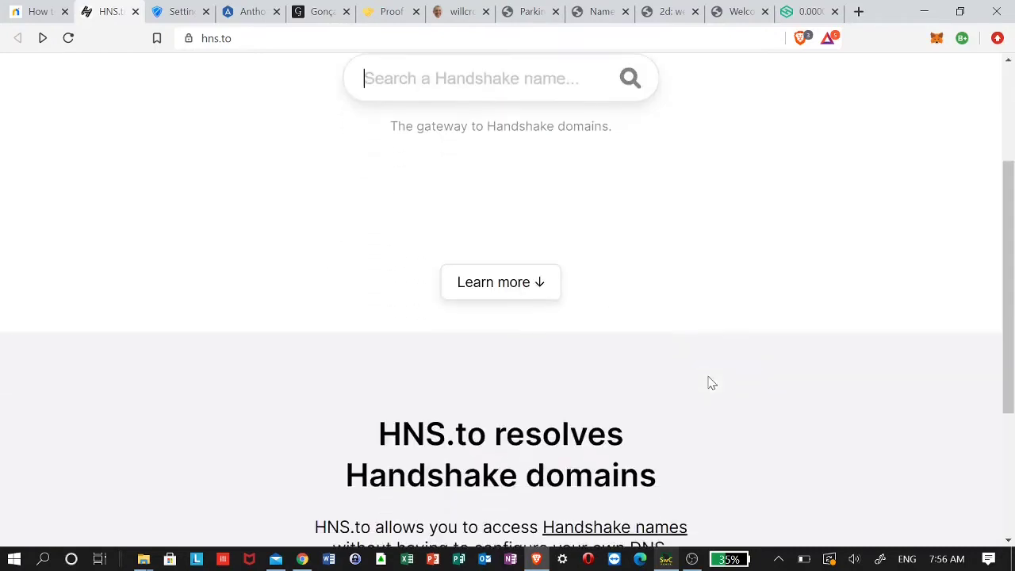
{"action": "scroll", "coordinate": [712, 383], "scroll_direction": "up", "scroll_amount": 1}
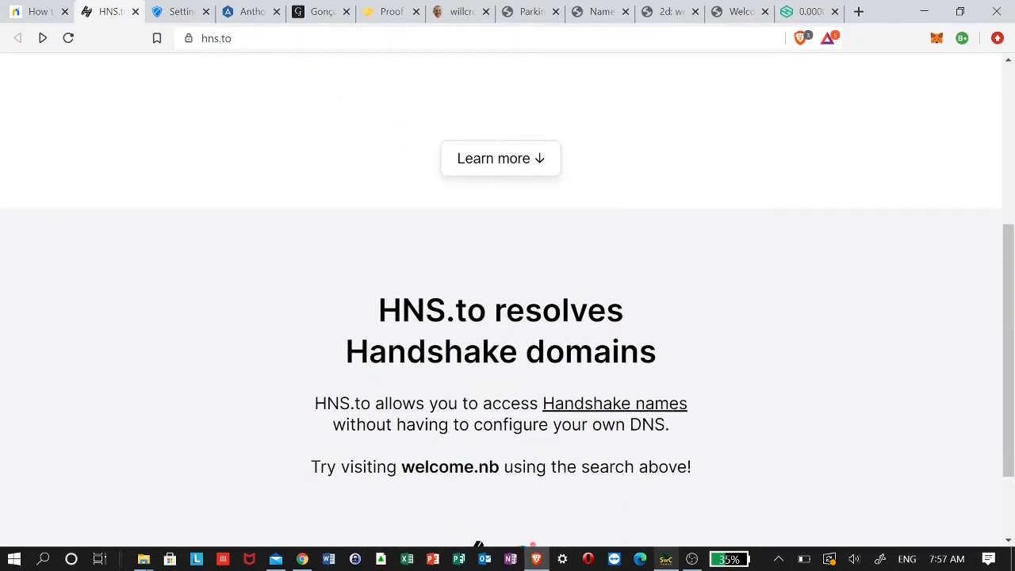
{"action": "scroll", "coordinate": [624, 277], "scroll_direction": "up", "scroll_amount": 3}
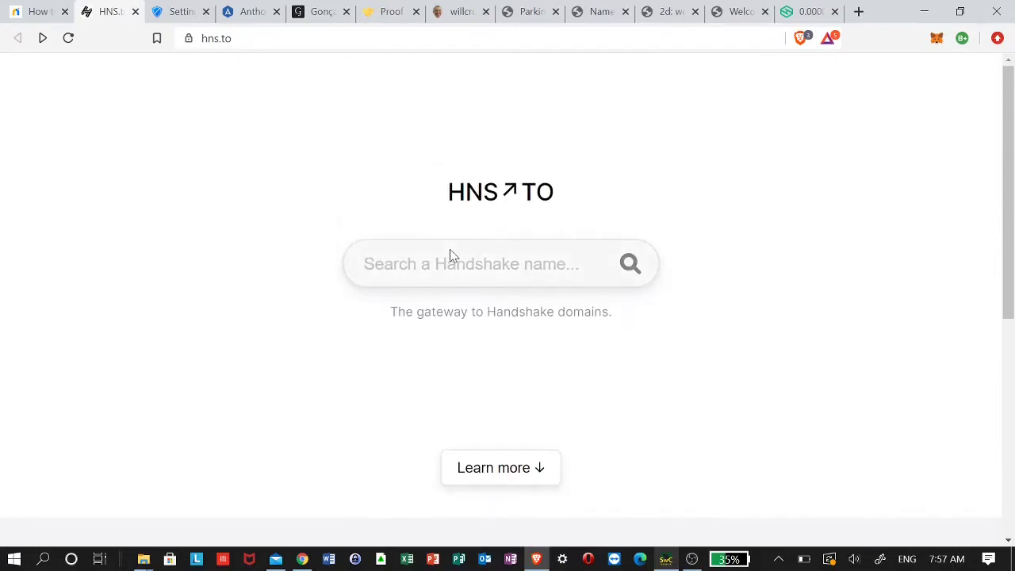
{"action": "left_click", "coordinate": [451, 255]}
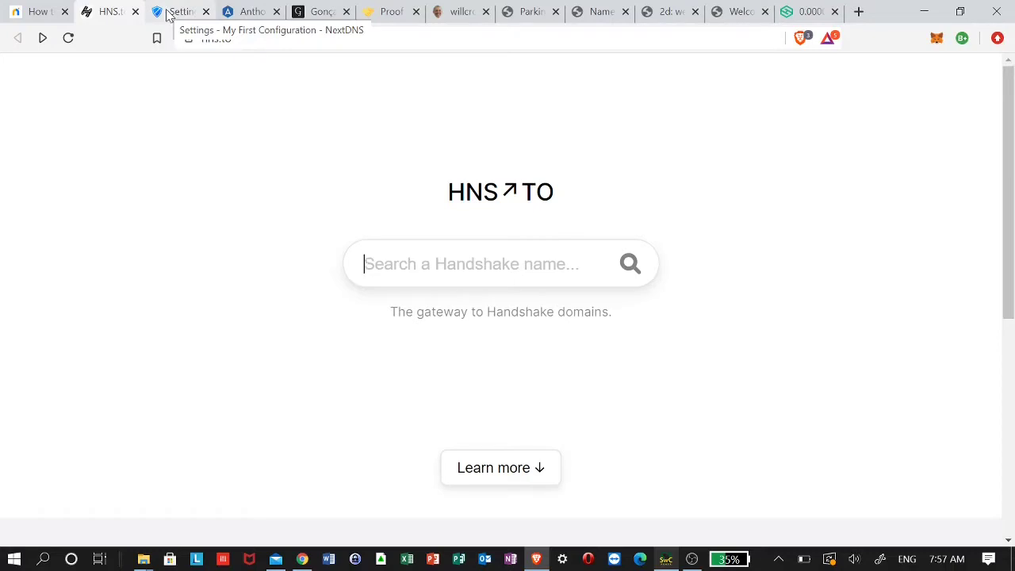
Check that NextDNS has Resolve Handshake domains switched on, then load the Handshake portfolio site.
{"action": "left_click", "coordinate": [170, 12]}
{"action": "scroll", "coordinate": [344, 249], "scroll_direction": "up", "scroll_amount": 3}
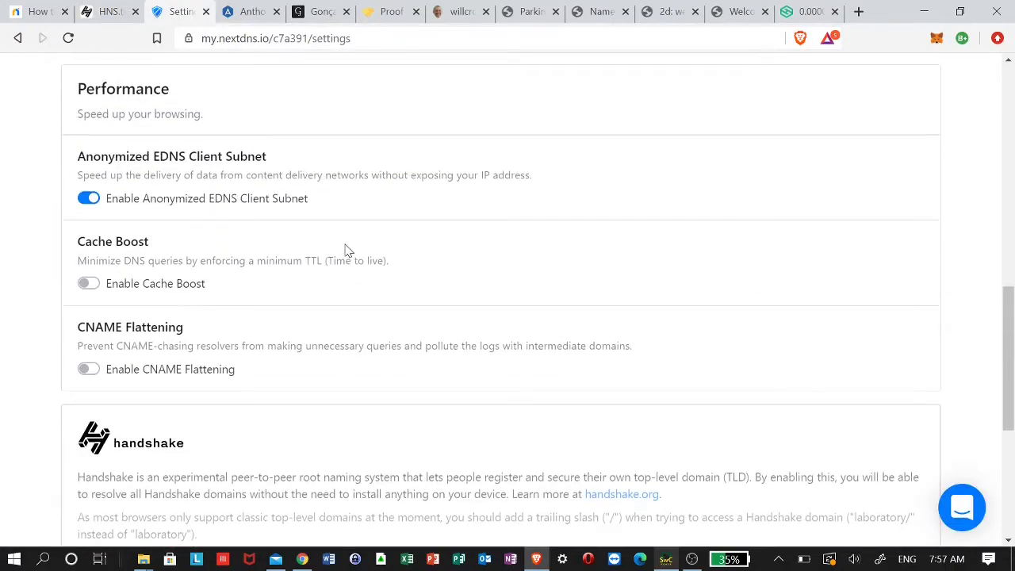
{"action": "scroll", "coordinate": [346, 251], "scroll_direction": "up", "scroll_amount": 3}
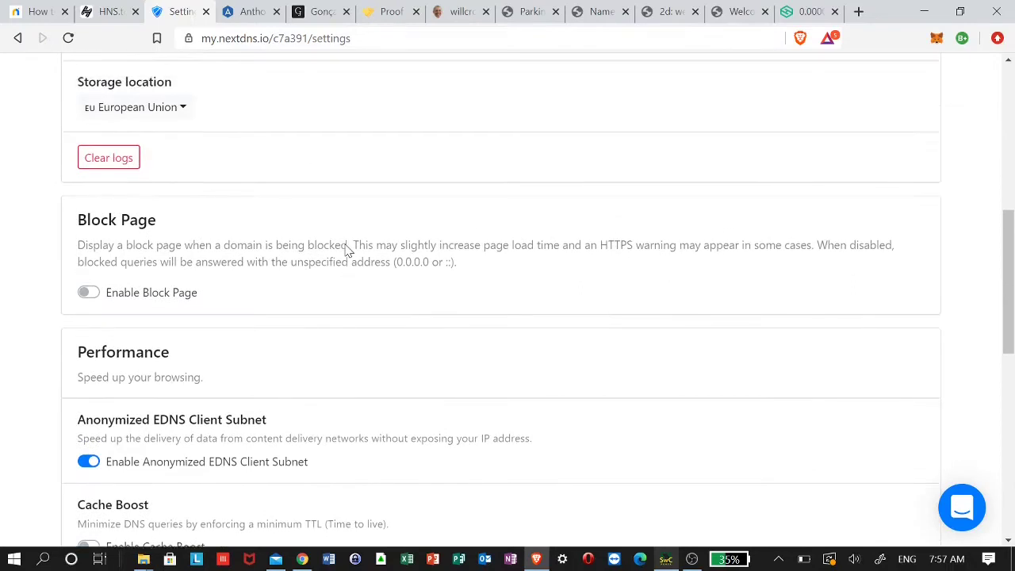
{"action": "scroll", "coordinate": [346, 251], "scroll_direction": "up", "scroll_amount": 5}
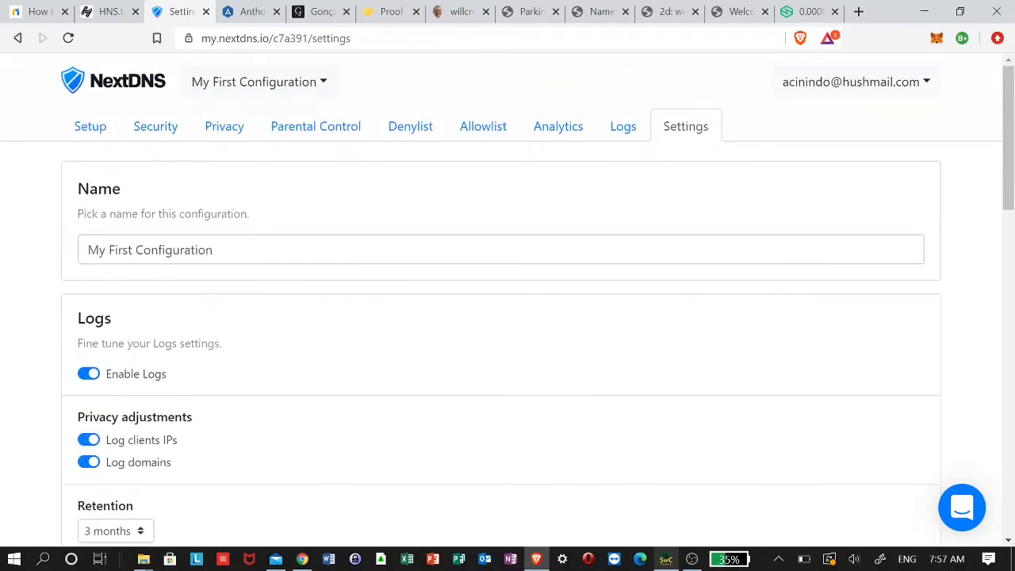
{"action": "scroll", "coordinate": [350, 238], "scroll_direction": "down", "scroll_amount": 1}
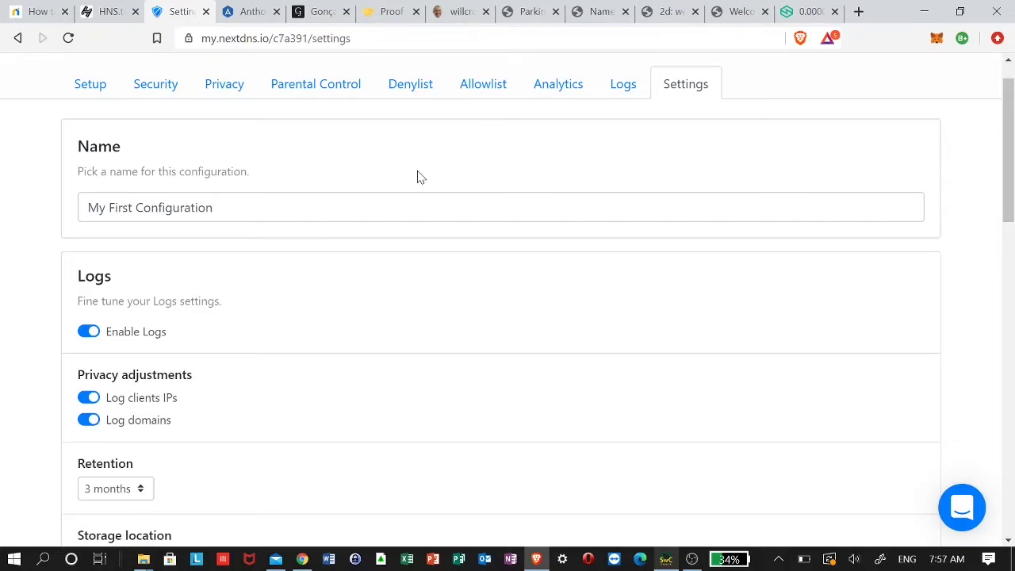
{"action": "scroll", "coordinate": [418, 175], "scroll_direction": "down", "scroll_amount": 12}
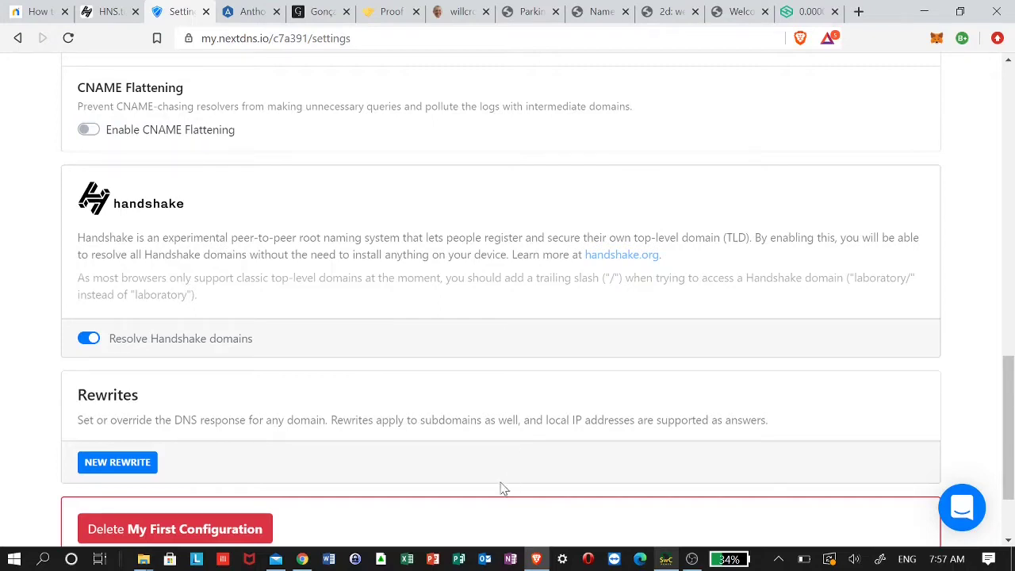
{"action": "left_click", "coordinate": [247, 16]}
Browse the portfolio site down to its Misc projects cards, then bring up kind.thief./.
{"action": "scroll", "coordinate": [435, 374], "scroll_direction": "down", "scroll_amount": 1}
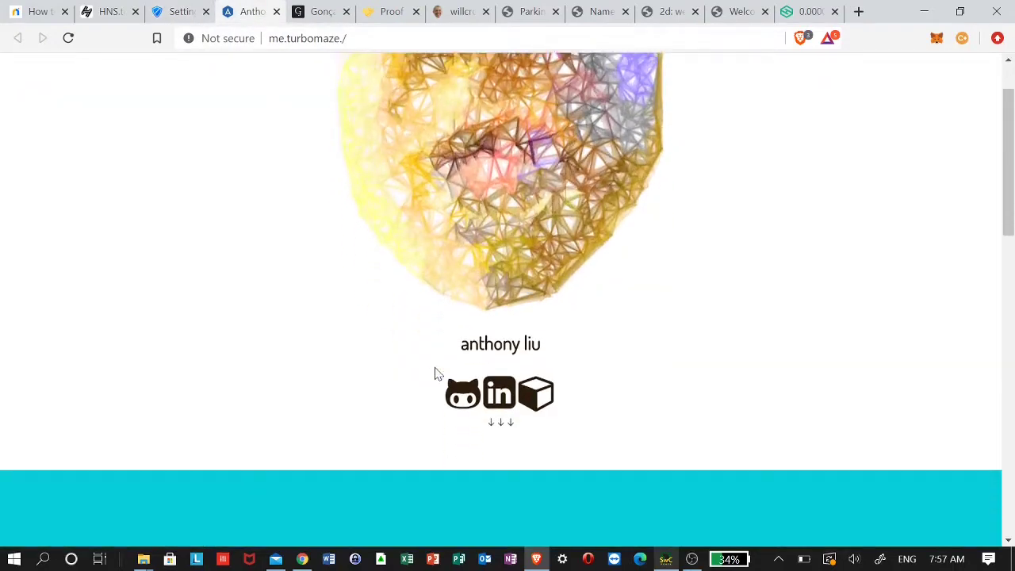
{"action": "scroll", "coordinate": [435, 374], "scroll_direction": "down", "scroll_amount": 6}
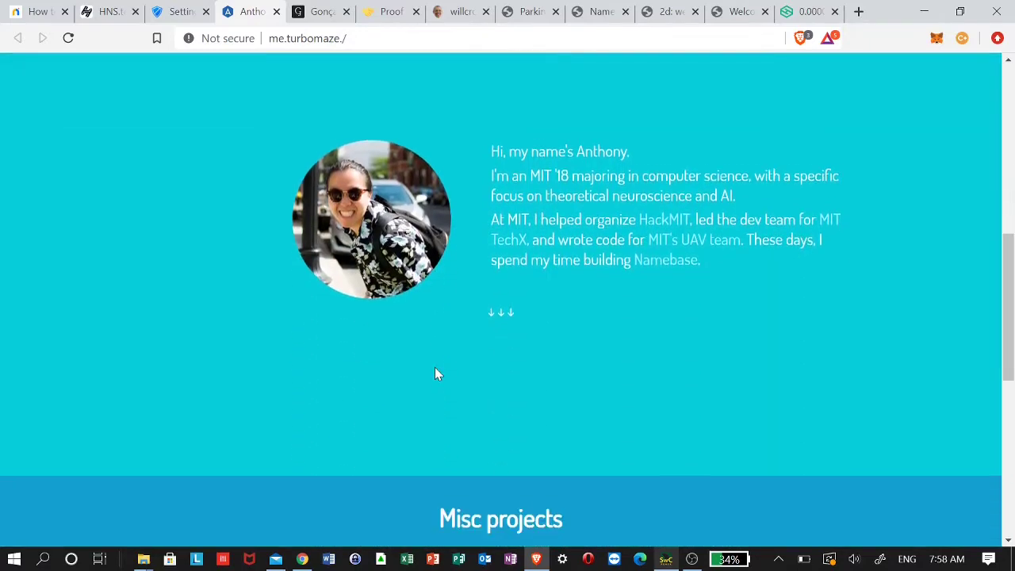
{"action": "scroll", "coordinate": [435, 374], "scroll_direction": "down", "scroll_amount": 3}
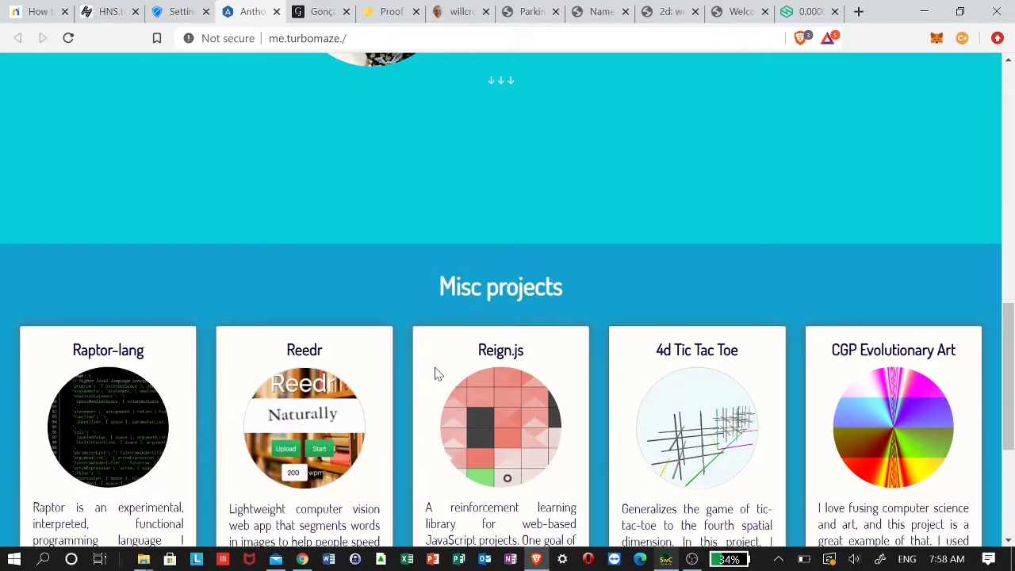
{"action": "scroll", "coordinate": [435, 373], "scroll_direction": "down", "scroll_amount": 3}
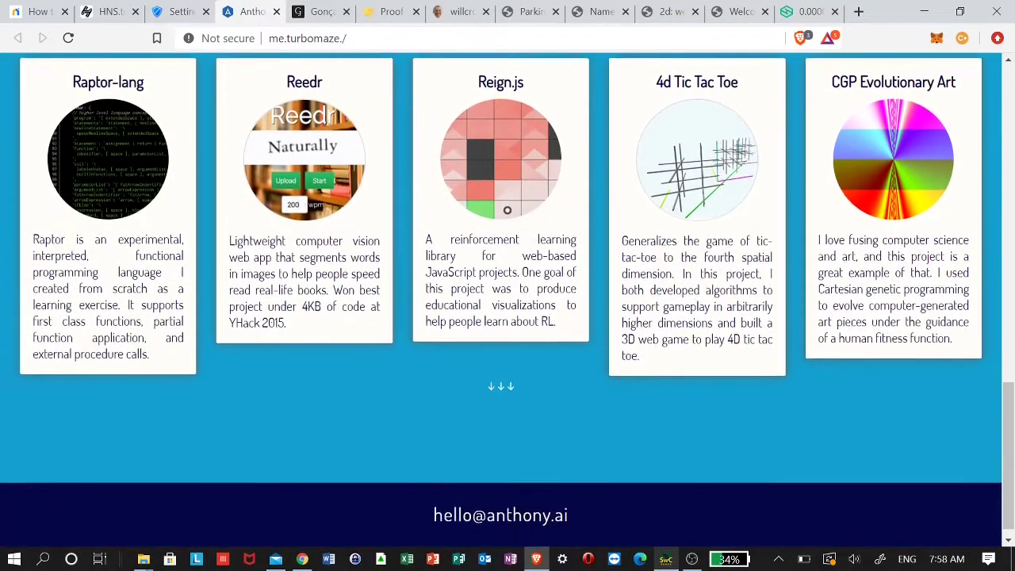
{"action": "scroll", "coordinate": [435, 374], "scroll_direction": "down", "scroll_amount": 1}
{"action": "scroll", "coordinate": [435, 374], "scroll_direction": "up", "scroll_amount": 1}
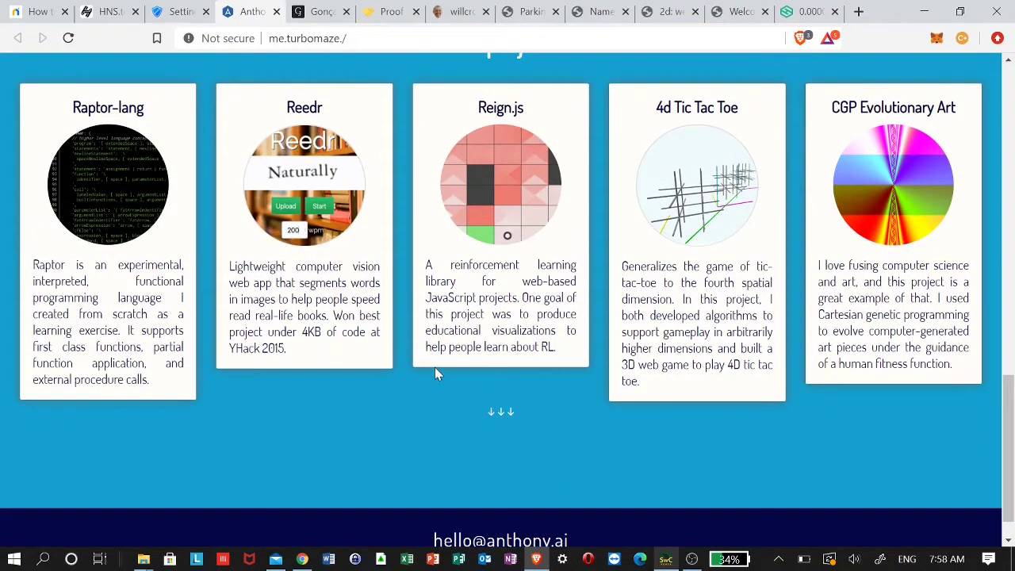
{"action": "scroll", "coordinate": [435, 374], "scroll_direction": "up", "scroll_amount": 2}
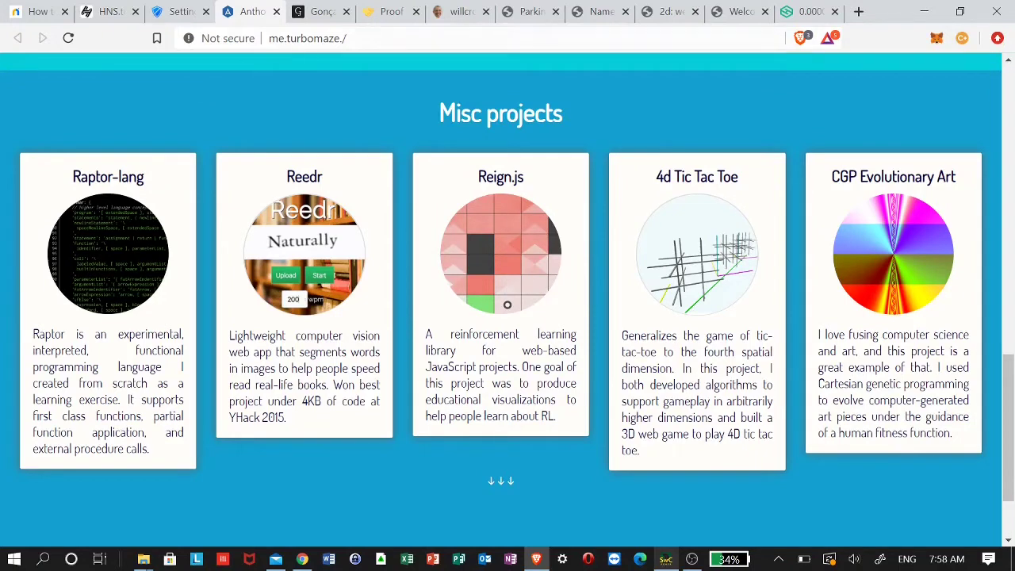
{"action": "left_click", "coordinate": [315, 13]}
Cycle the kind.thief./ background through yellow, blue and navy back to orange.
{"action": "left_click", "coordinate": [672, 246]}
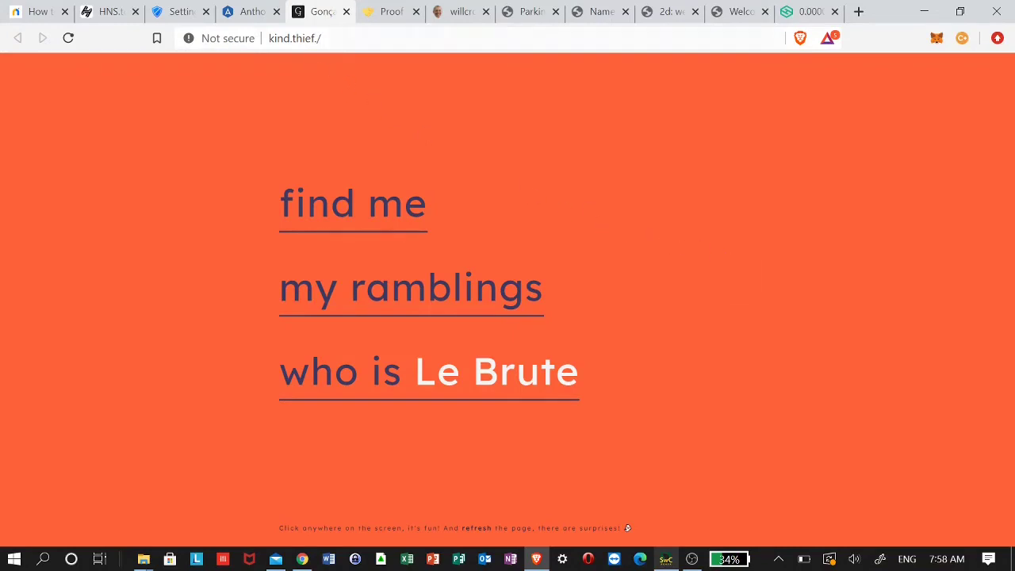
{"action": "left_click", "coordinate": [685, 263]}
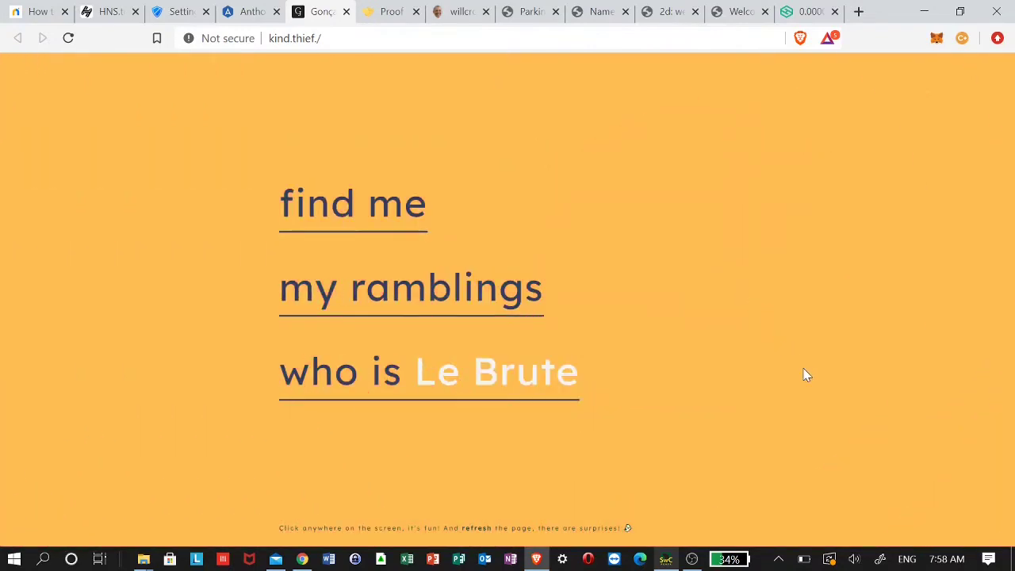
{"action": "left_click", "coordinate": [806, 374]}
{"action": "left_click", "coordinate": [425, 445]}
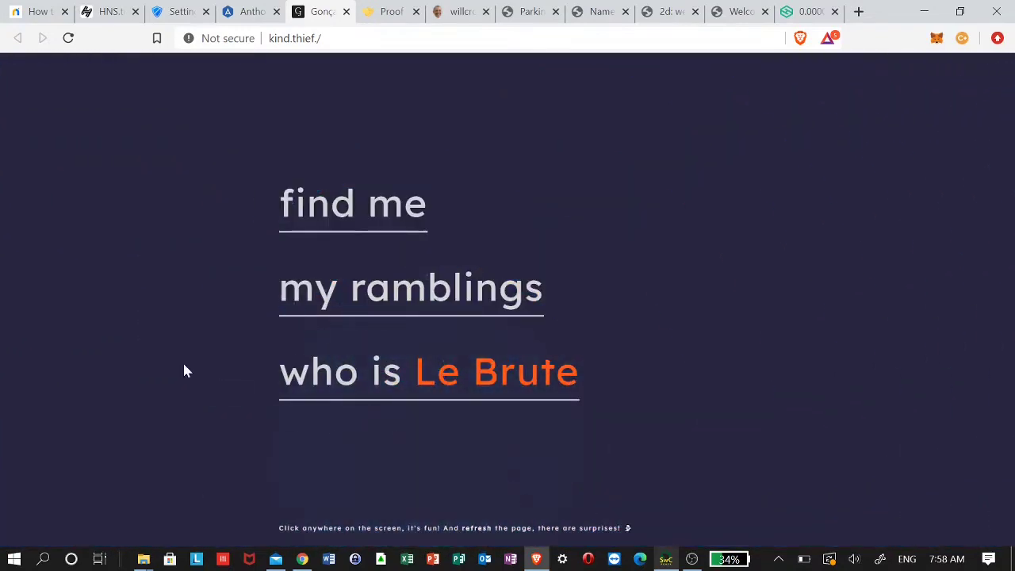
{"action": "left_click", "coordinate": [161, 345]}
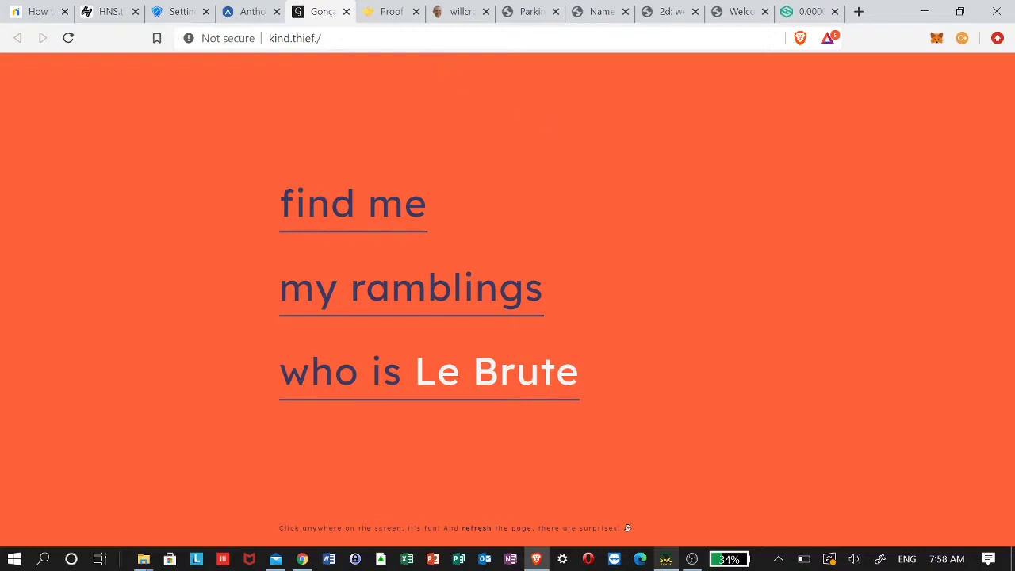
{"action": "left_click", "coordinate": [373, 14]}
Read the proofofconcept./ form and Latest Status Updates, then bring up the starfield site.
{"action": "scroll", "coordinate": [502, 235], "scroll_direction": "up", "scroll_amount": 2}
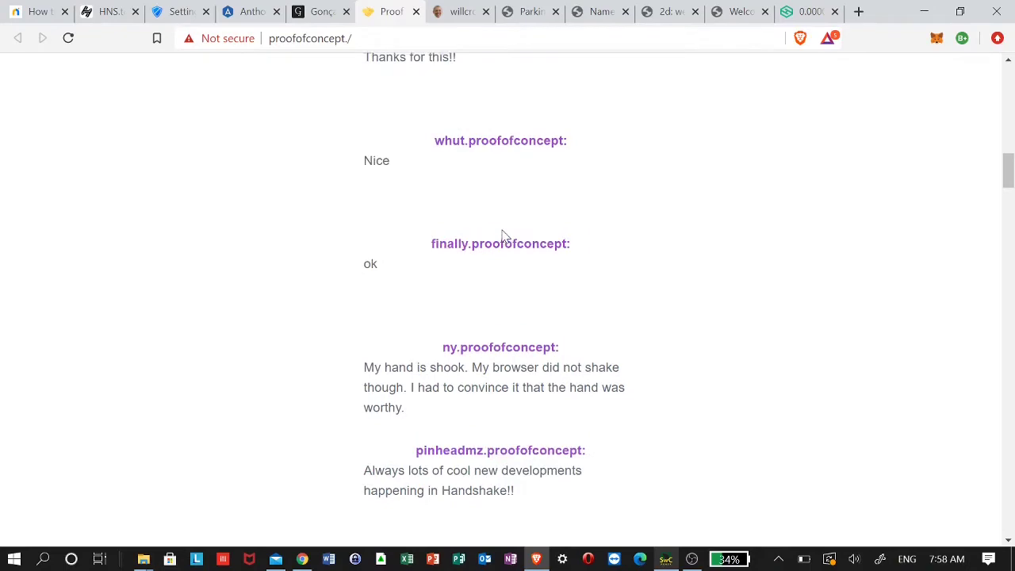
{"action": "scroll", "coordinate": [502, 235], "scroll_direction": "up", "scroll_amount": 10}
{"action": "scroll", "coordinate": [502, 235], "scroll_direction": "up", "scroll_amount": 4}
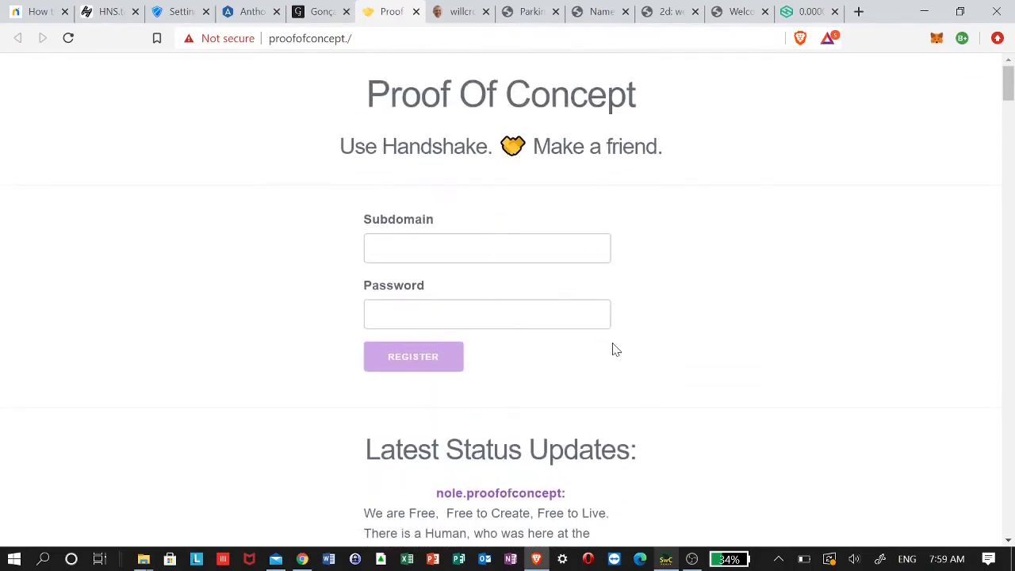
{"action": "scroll", "coordinate": [817, 334], "scroll_direction": "down", "scroll_amount": 3}
{"action": "scroll", "coordinate": [817, 335], "scroll_direction": "down", "scroll_amount": 5}
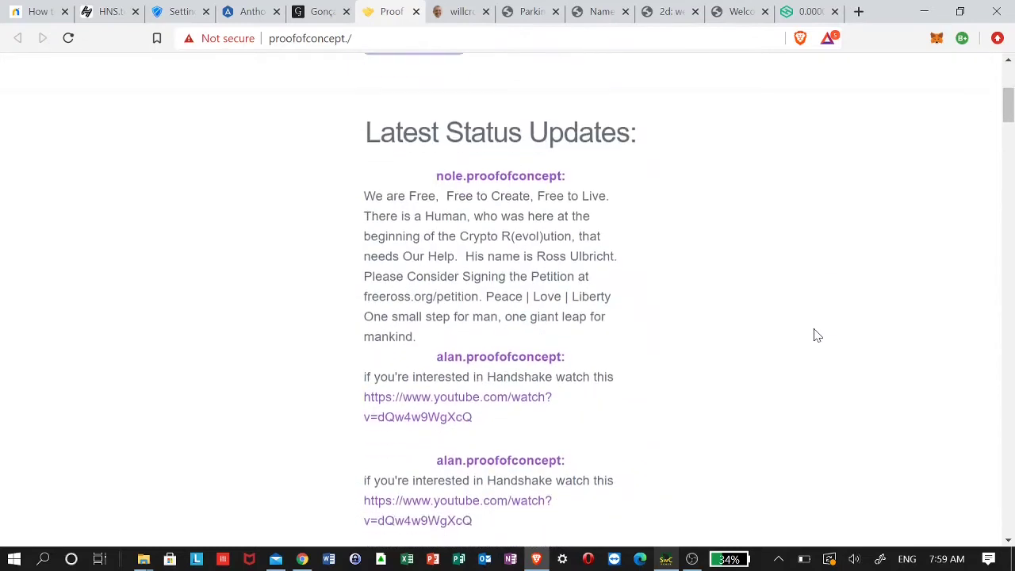
{"action": "scroll", "coordinate": [817, 334], "scroll_direction": "down", "scroll_amount": 7}
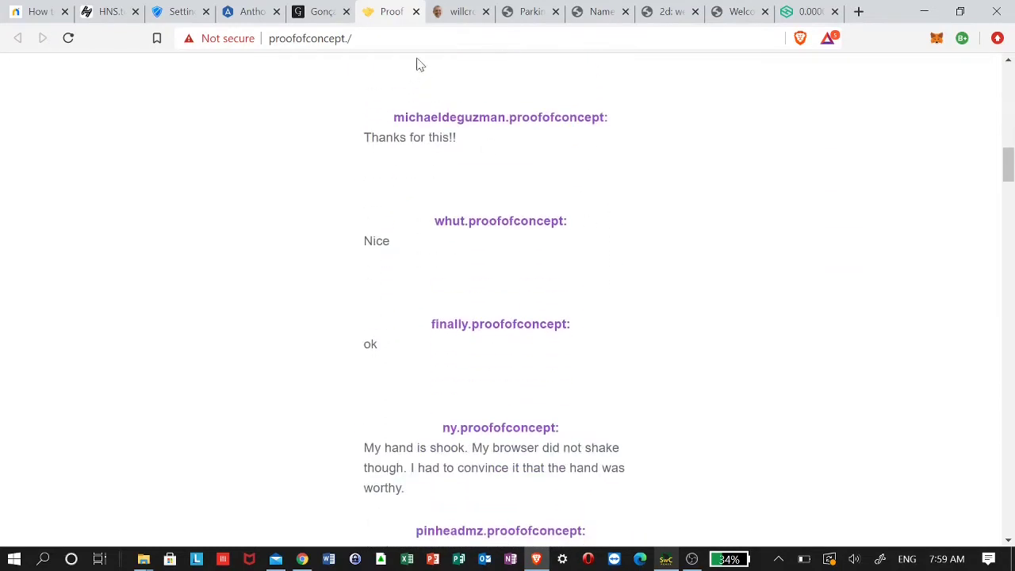
{"action": "left_click", "coordinate": [463, 12]}
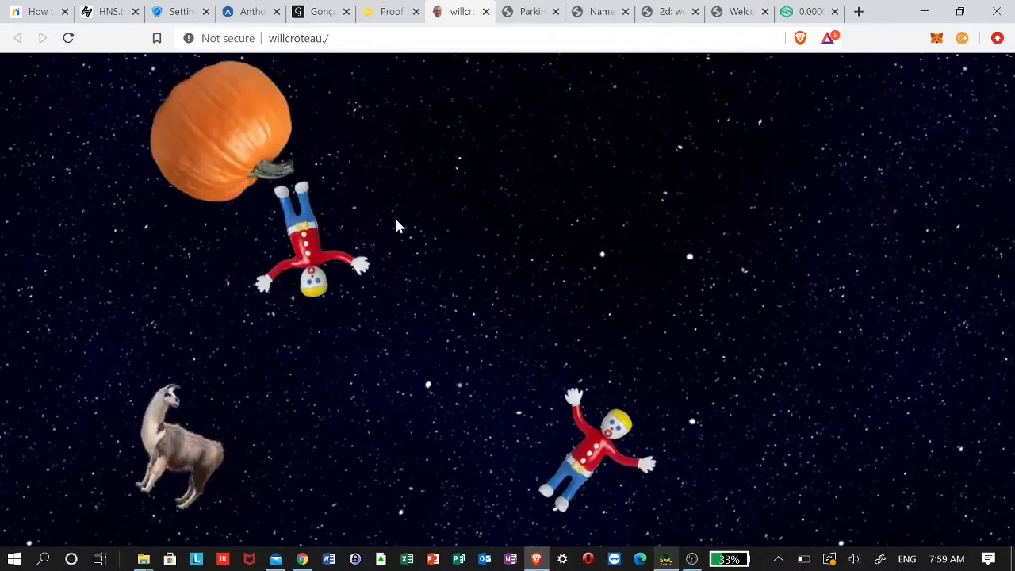
Browse the Parking Sinpapeles list of 816 parked HNS domains and prices, then bring up domains.tasuki/.
{"action": "left_click", "coordinate": [529, 13]}
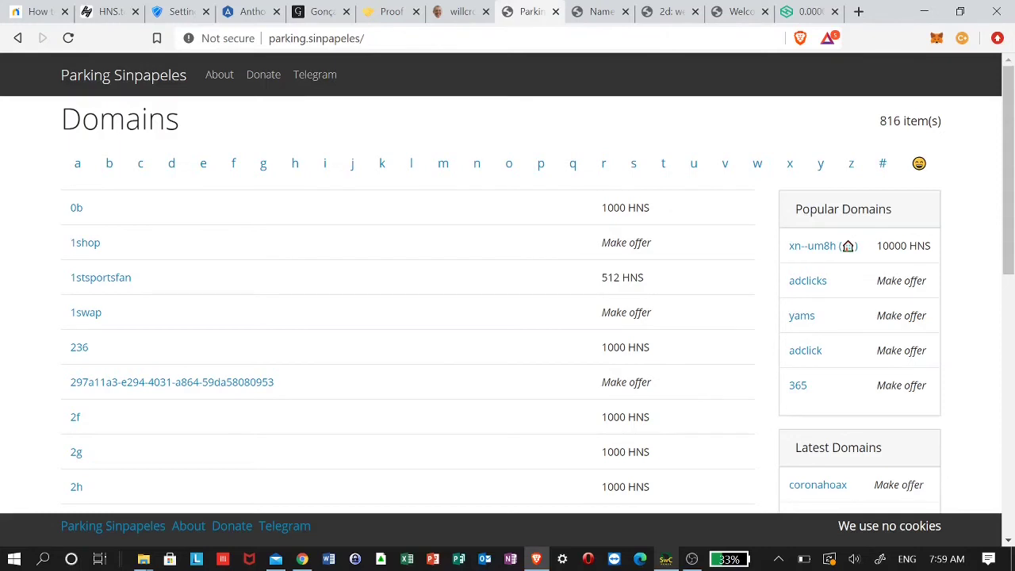
{"action": "scroll", "coordinate": [610, 262], "scroll_direction": "down", "scroll_amount": 1}
{"action": "scroll", "coordinate": [609, 261], "scroll_direction": "up", "scroll_amount": 1}
{"action": "scroll", "coordinate": [484, 154], "scroll_direction": "down", "scroll_amount": 1}
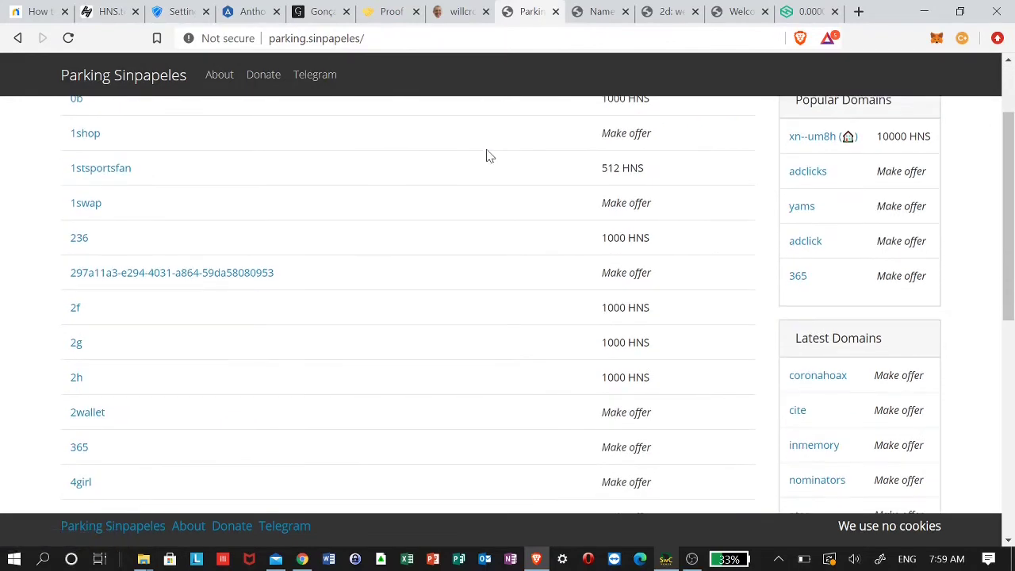
{"action": "scroll", "coordinate": [489, 156], "scroll_direction": "down", "scroll_amount": 1}
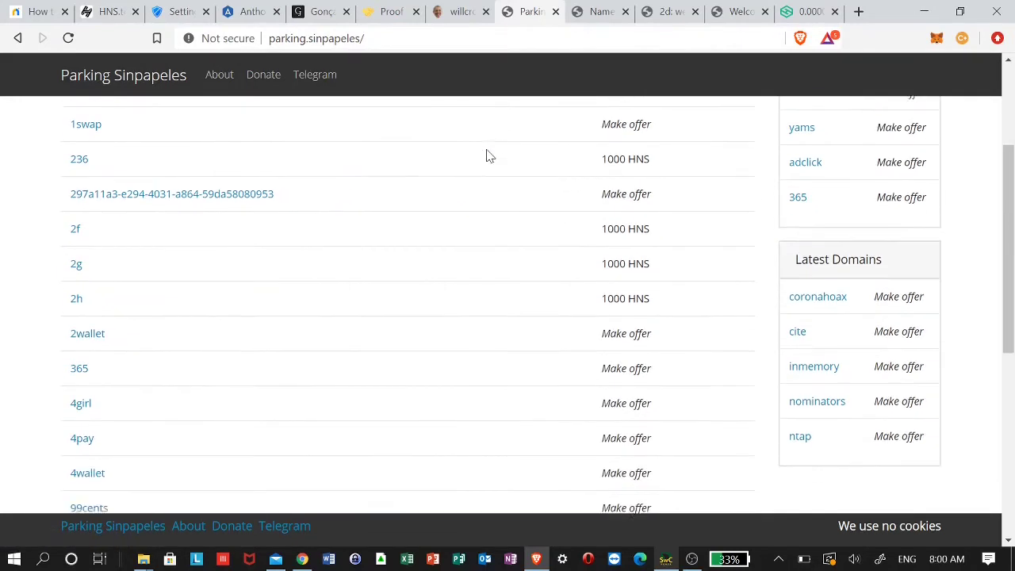
{"action": "scroll", "coordinate": [487, 155], "scroll_direction": "up", "scroll_amount": 2}
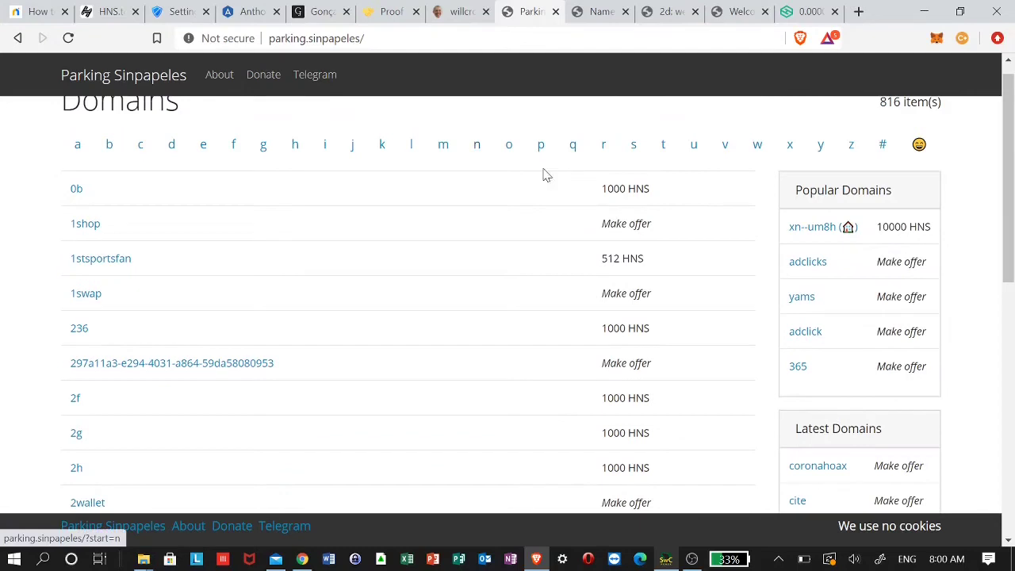
{"action": "scroll", "coordinate": [508, 294], "scroll_direction": "down", "scroll_amount": 1}
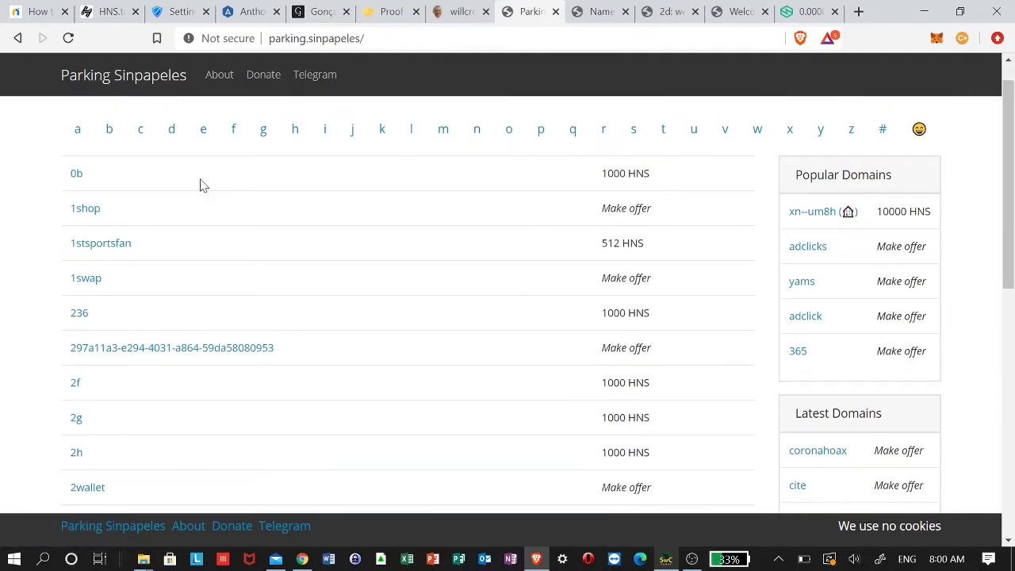
{"action": "scroll", "coordinate": [602, 216], "scroll_direction": "down", "scroll_amount": 2}
{"action": "scroll", "coordinate": [626, 211], "scroll_direction": "down", "scroll_amount": 10}
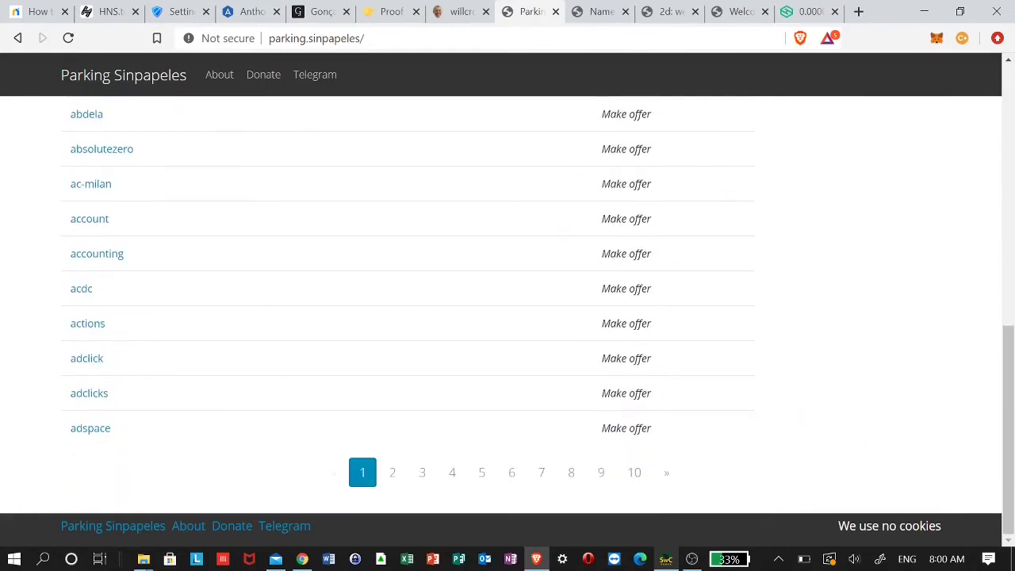
{"action": "scroll", "coordinate": [626, 211], "scroll_direction": "up", "scroll_amount": 10}
{"action": "scroll", "coordinate": [626, 204], "scroll_direction": "up", "scroll_amount": 5}
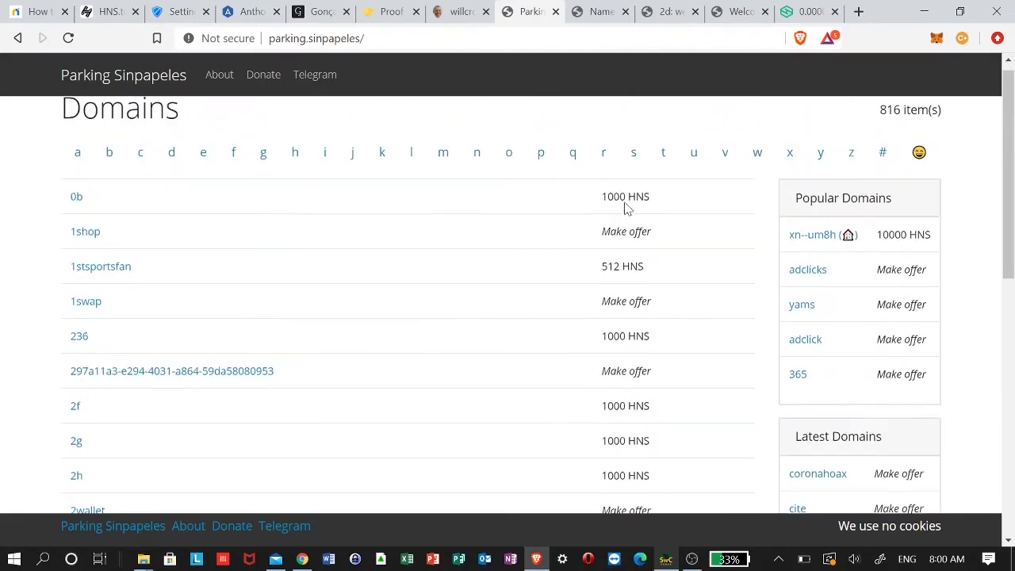
{"action": "left_click", "coordinate": [591, 12]}
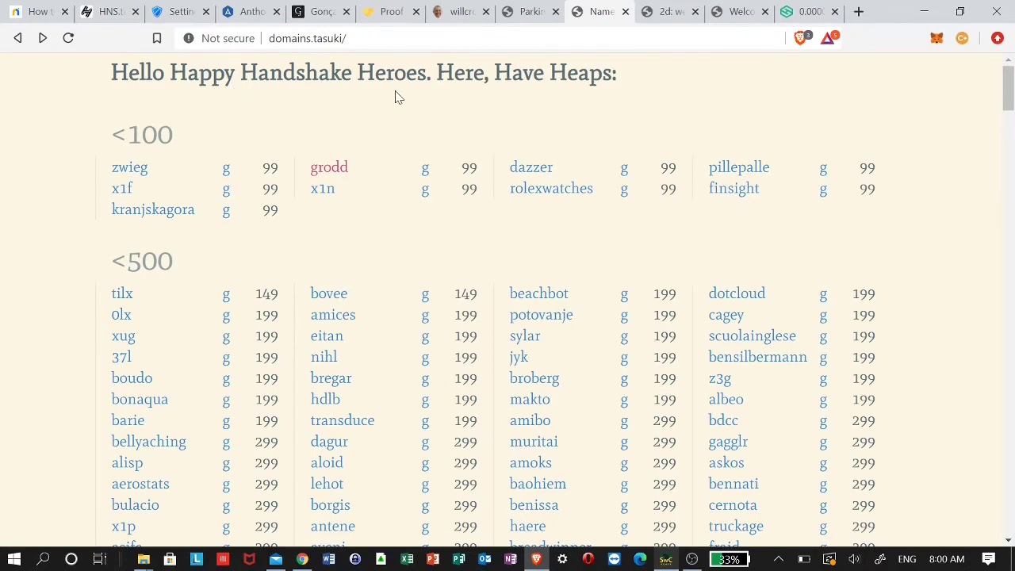
Open grabit's Namebase sale page (399.00 HNS) from the domains.tasuki list, then close it.
{"action": "scroll", "coordinate": [409, 286], "scroll_direction": "down", "scroll_amount": 3}
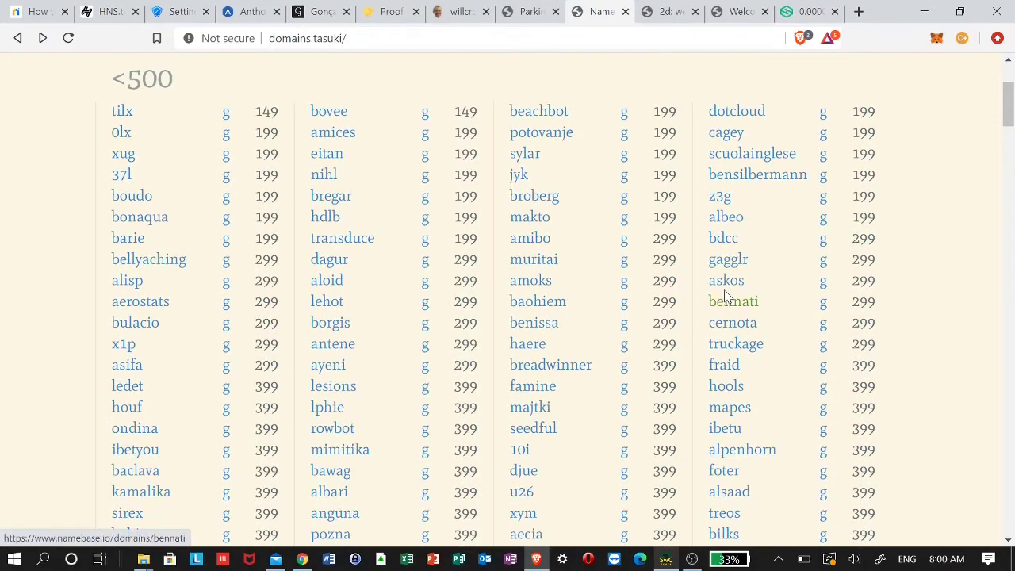
{"action": "scroll", "coordinate": [691, 325], "scroll_direction": "down", "scroll_amount": 4}
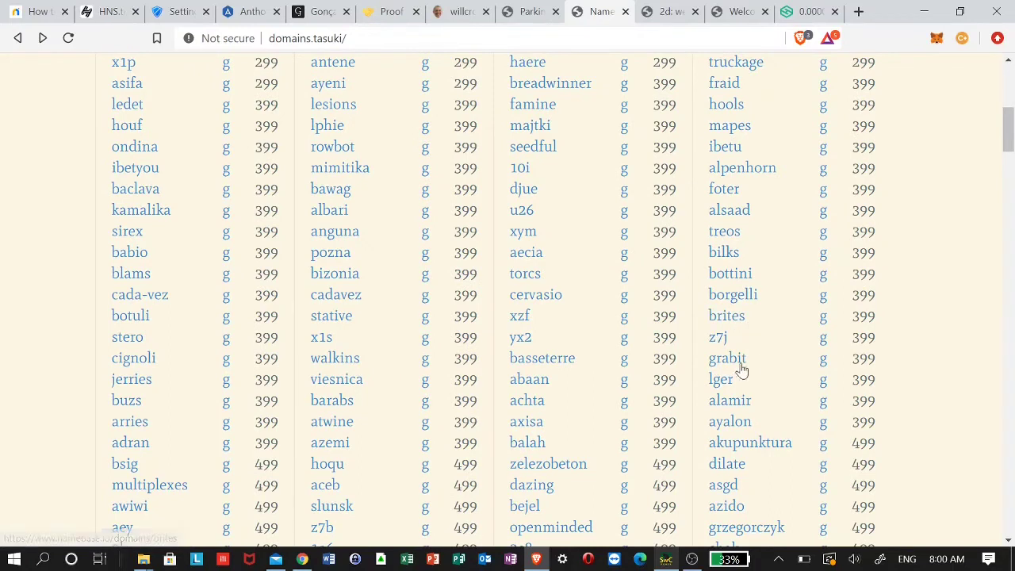
{"action": "left_click", "coordinate": [732, 364]}
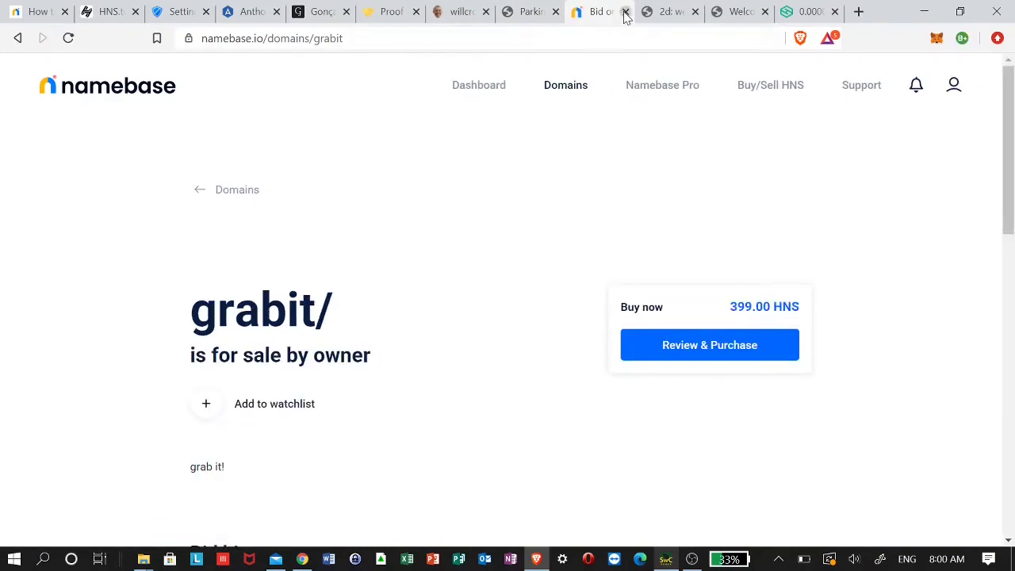
{"action": "left_click", "coordinate": [626, 13]}
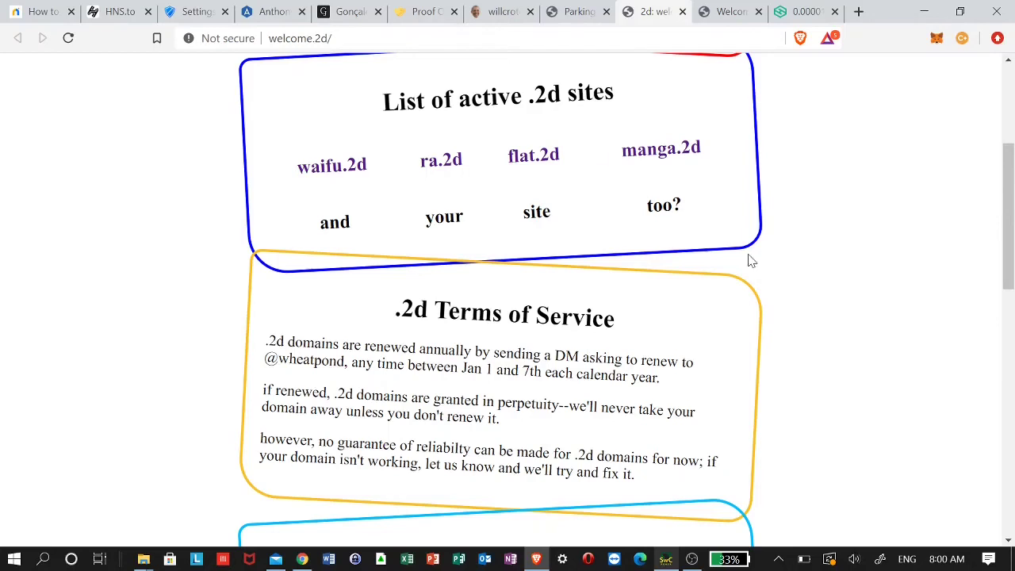
Look over welcome.2d's active .2d sites and Terms of Service, then bring up ra.2d/.
{"action": "scroll", "coordinate": [868, 322], "scroll_direction": "down", "scroll_amount": 1}
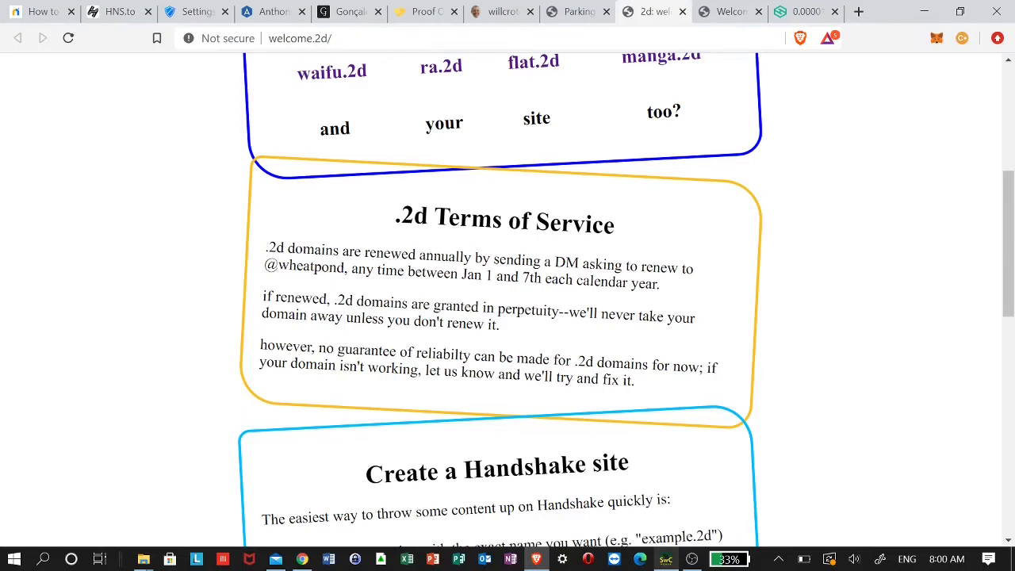
{"action": "scroll", "coordinate": [618, 267], "scroll_direction": "up", "scroll_amount": 1}
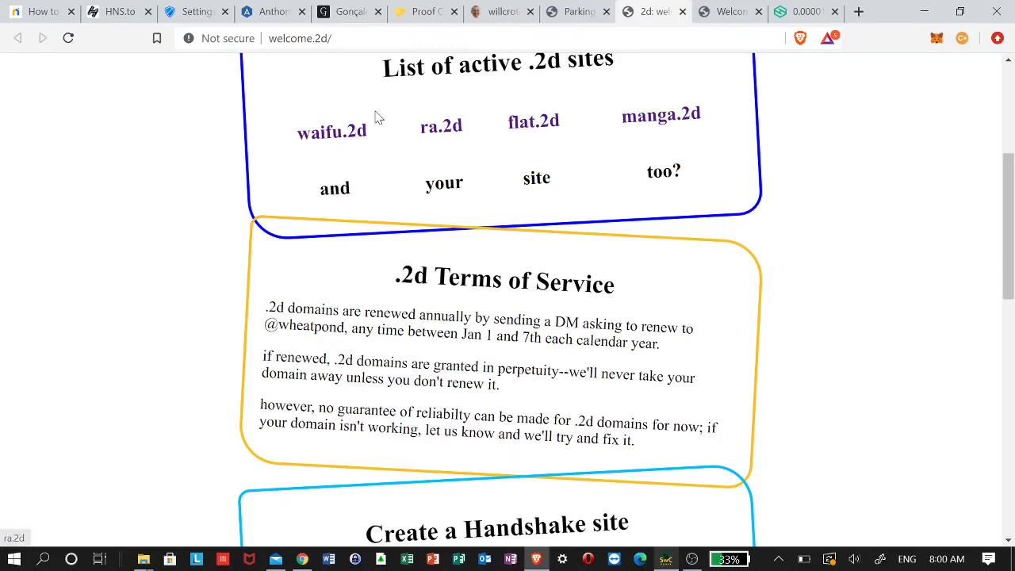
{"action": "left_click", "coordinate": [727, 14]}
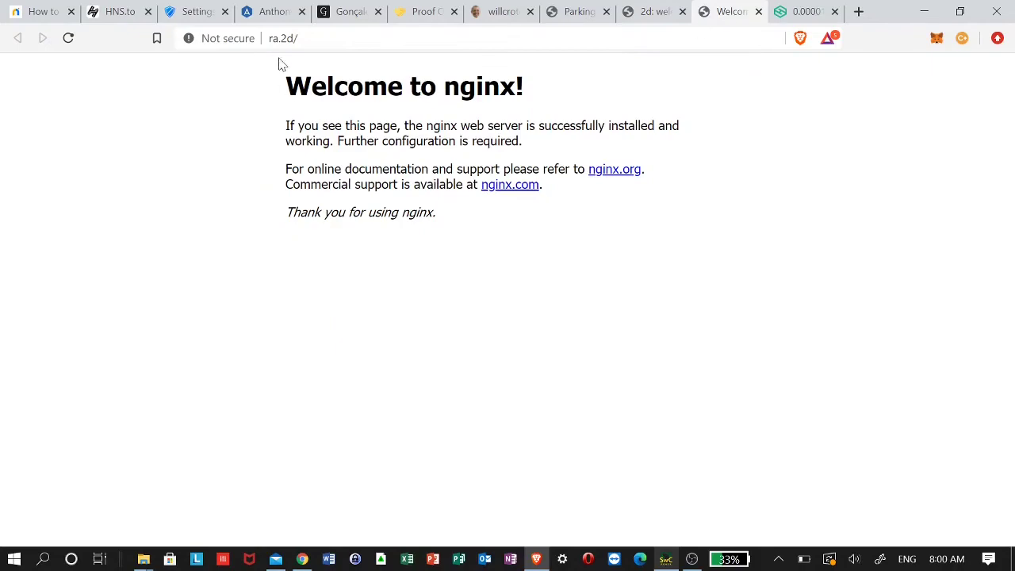
Visit welcome.2d, Parking and willcroteau, close one HNS site tab, then visit proofofconcept and turbomaze.
{"action": "left_click", "coordinate": [642, 13]}
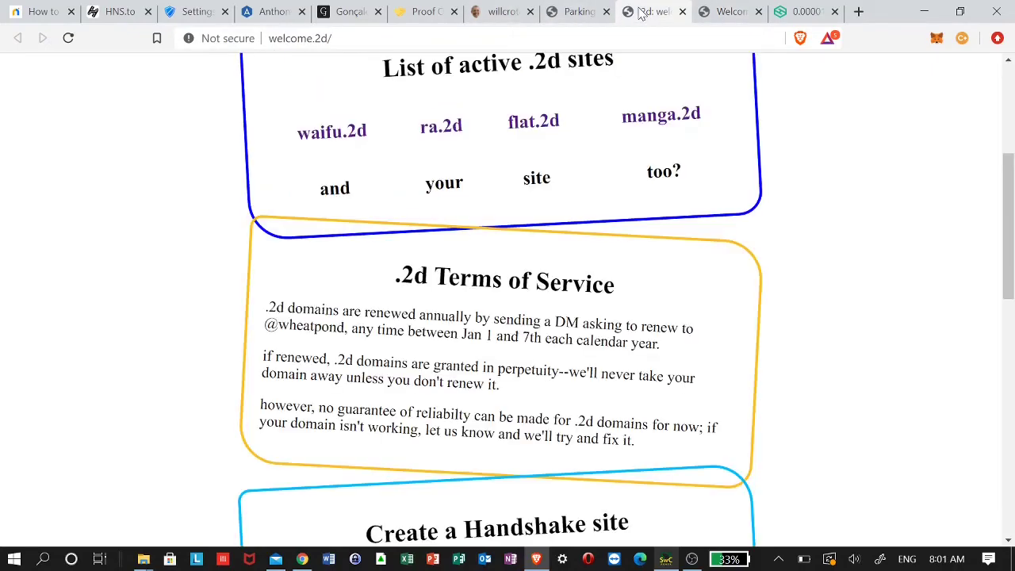
{"action": "left_click", "coordinate": [569, 17]}
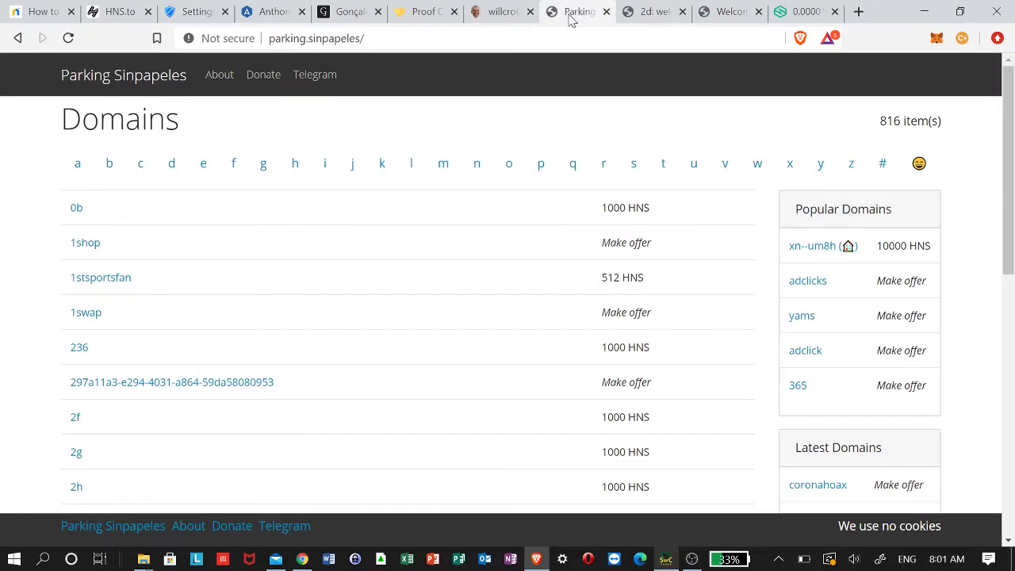
{"action": "left_click", "coordinate": [486, 15]}
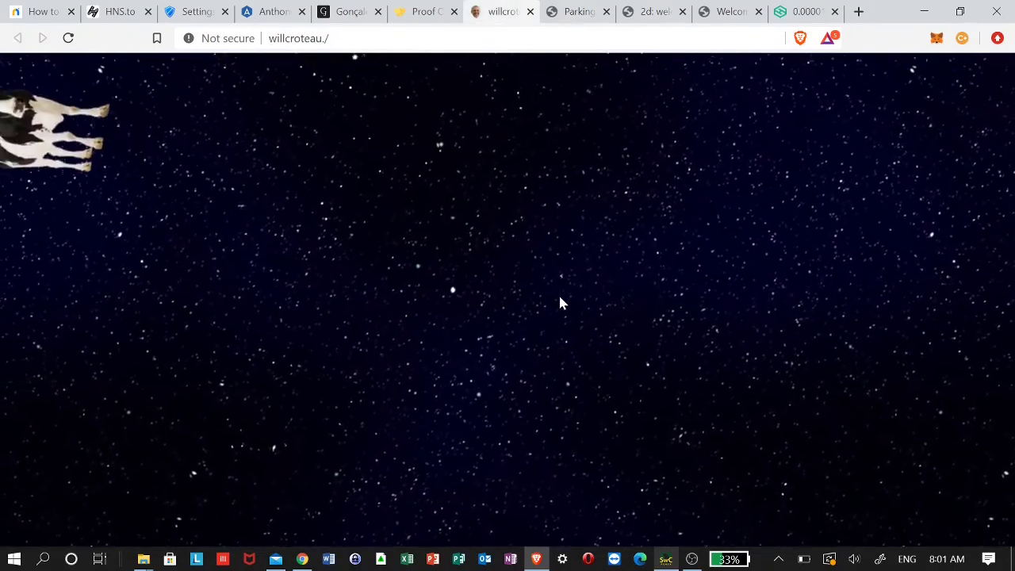
{"action": "left_click", "coordinate": [379, 12]}
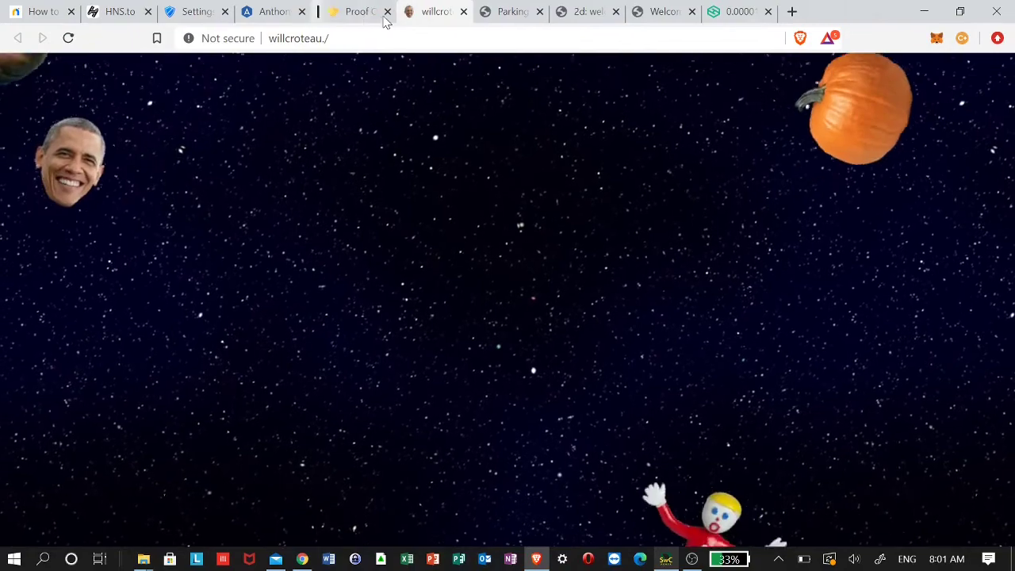
{"action": "left_click", "coordinate": [354, 12]}
{"action": "left_click", "coordinate": [265, 14]}
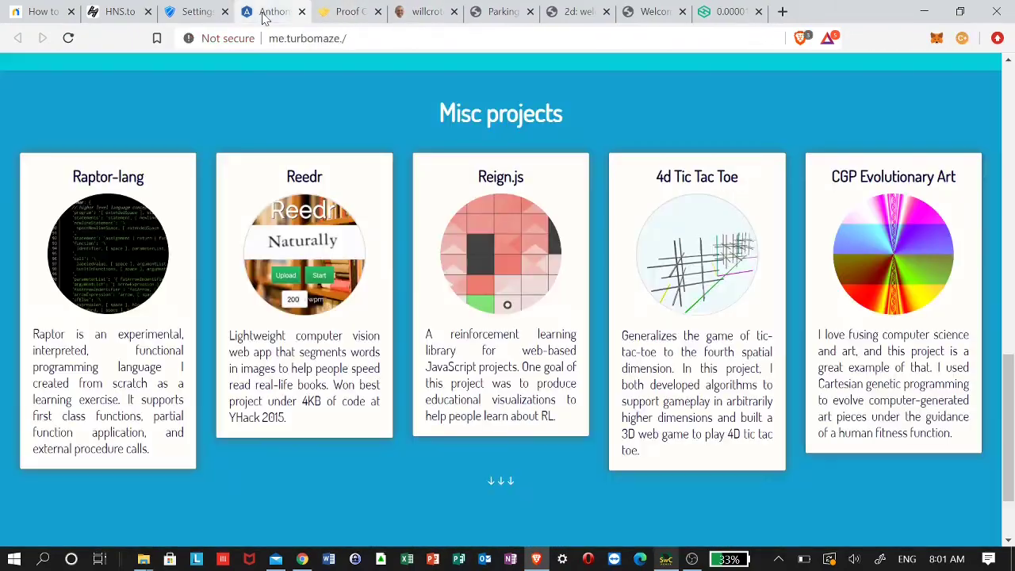
{"action": "left_click", "coordinate": [492, 16]}
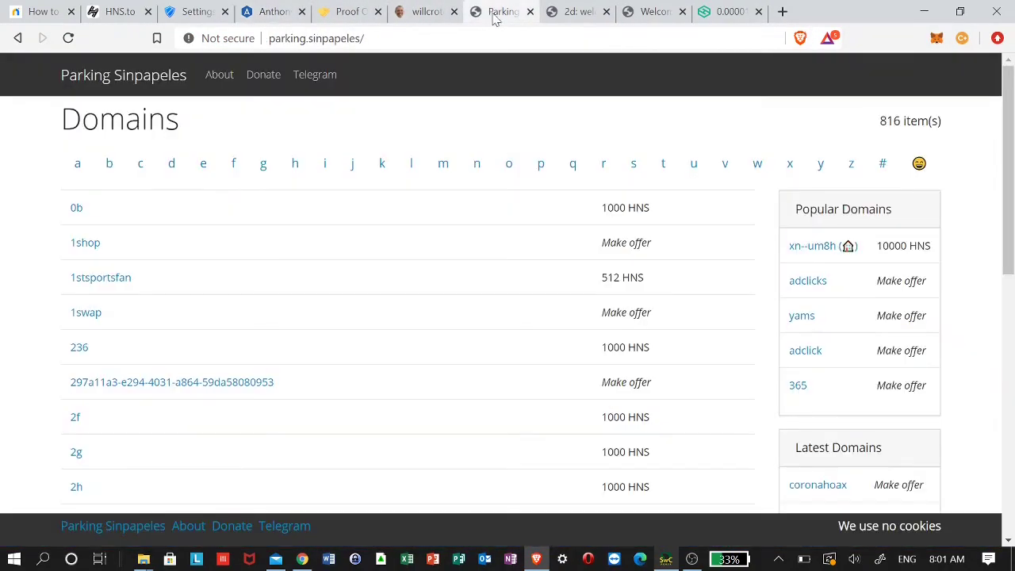
Flip through welcome.2d, ra.2d, willcroteau and proofofconcept, ending on Parking Sinpapeles.
{"action": "left_click", "coordinate": [567, 16]}
{"action": "left_click", "coordinate": [656, 15]}
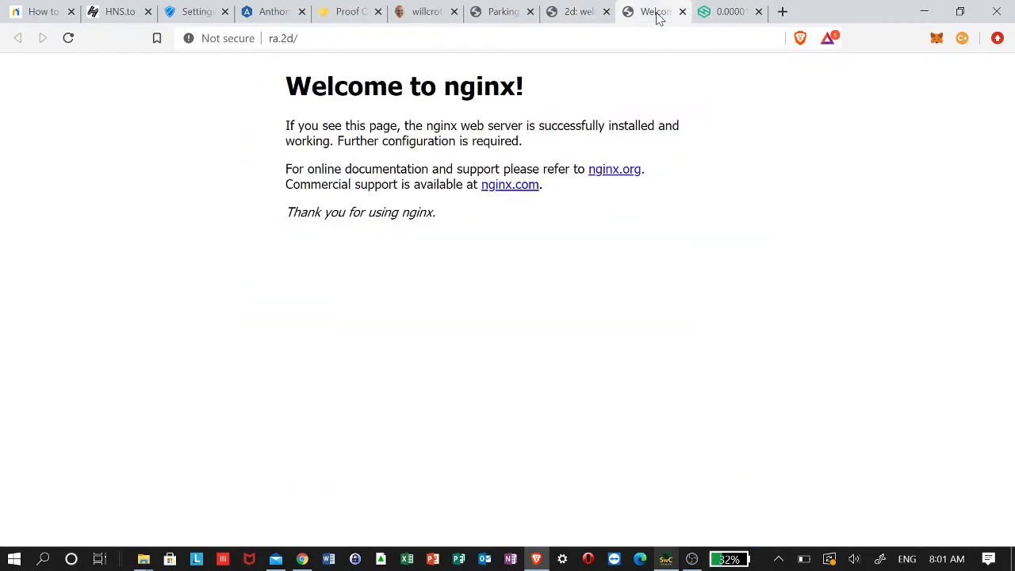
{"action": "left_click", "coordinate": [569, 15]}
{"action": "left_click", "coordinate": [494, 14]}
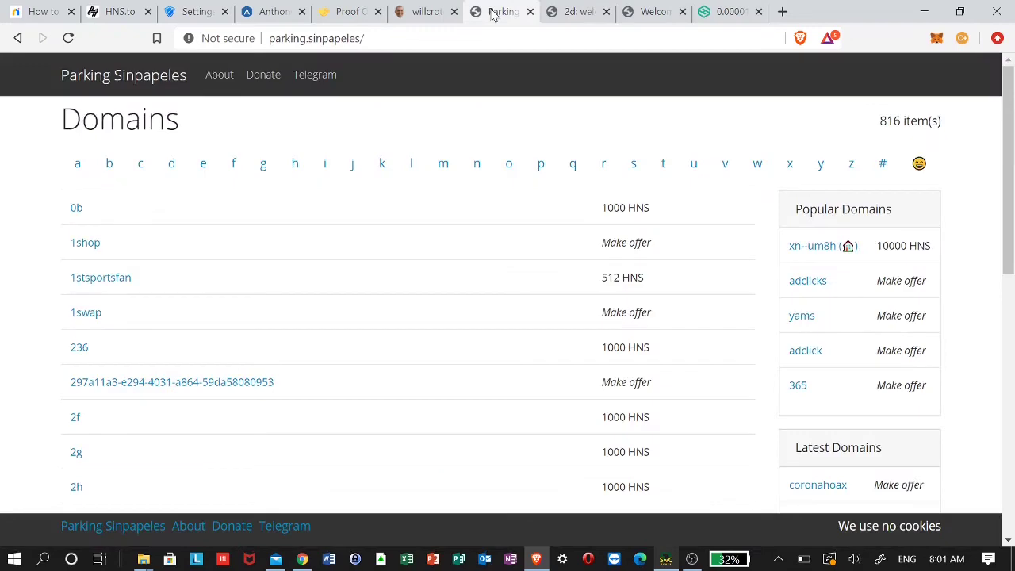
{"action": "left_click", "coordinate": [424, 14]}
{"action": "left_click", "coordinate": [340, 12]}
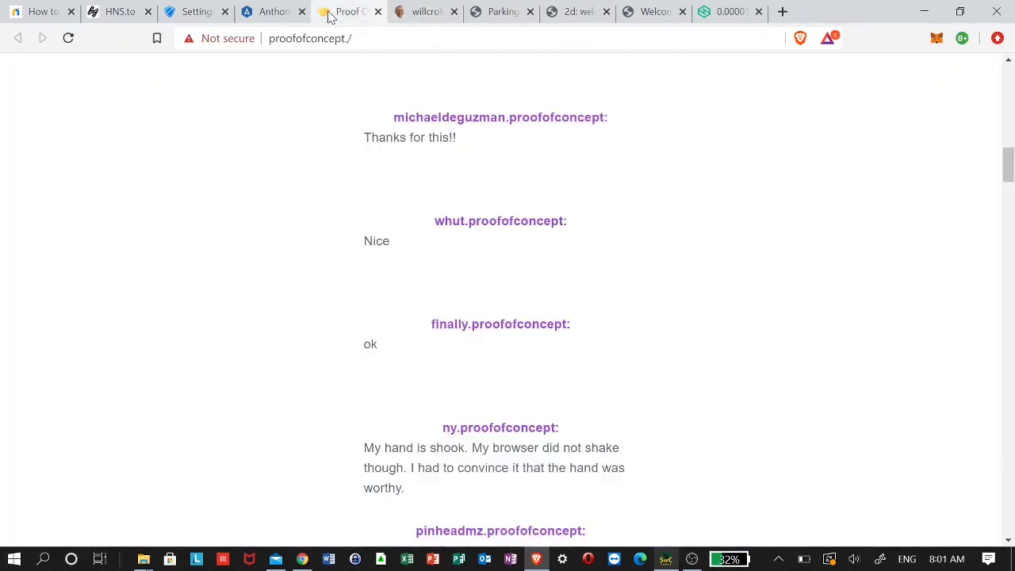
{"action": "left_click", "coordinate": [427, 16]}
{"action": "left_click", "coordinate": [494, 13]}
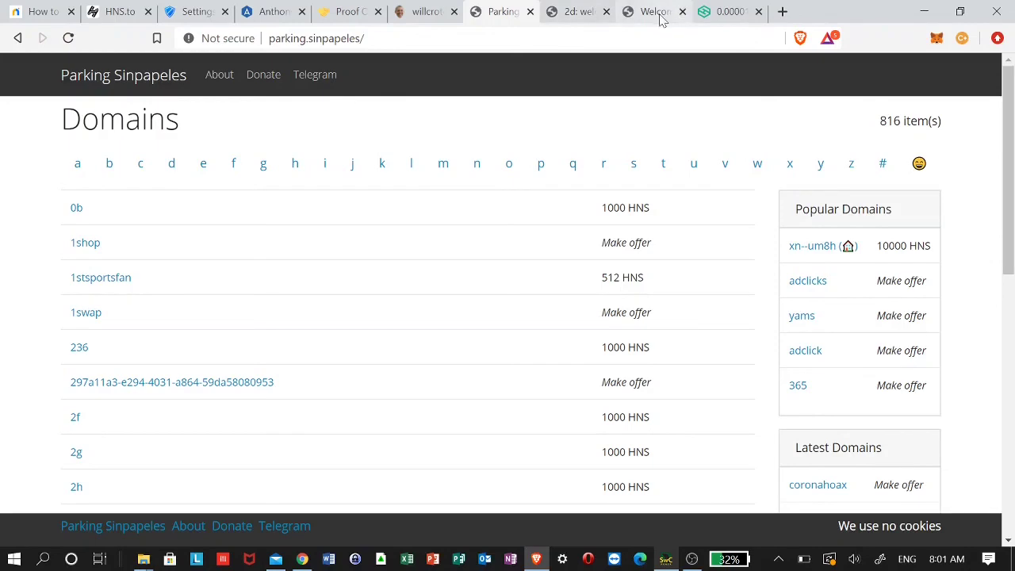
Switch to the Hotbit tab showing the HNS/BTC price chart at 0.00001652 BTC and order book.
{"action": "left_click", "coordinate": [725, 13]}
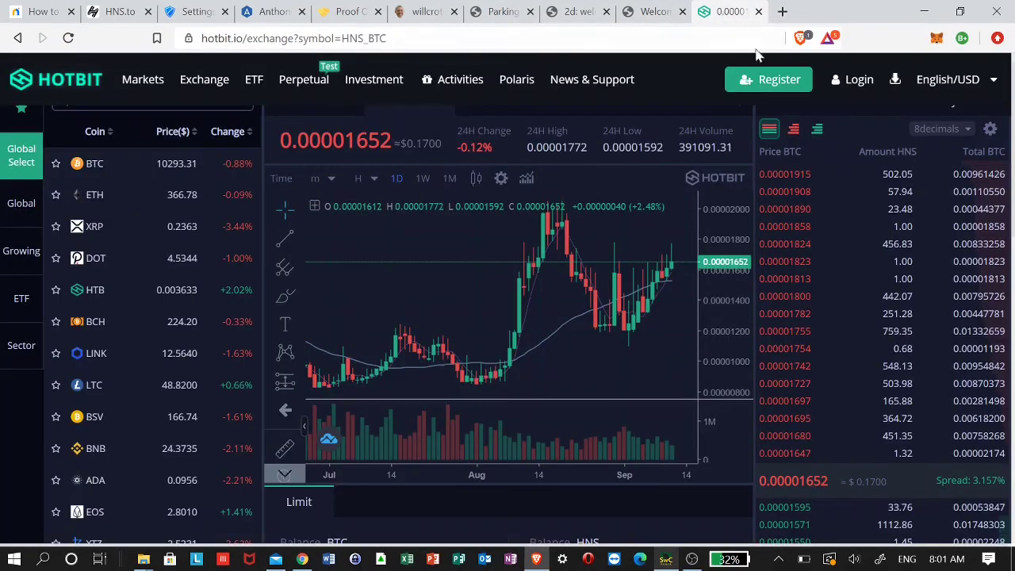